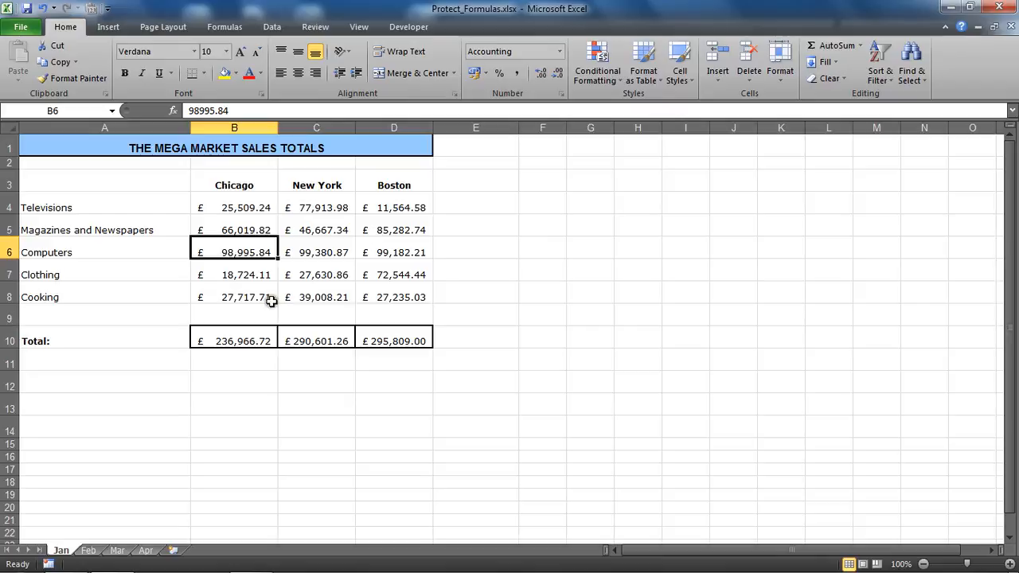
Examine the total formulas in B10:D10 and the sales figures above them on the Jan sheet.
left_click_drag(231, 341, 371, 330)
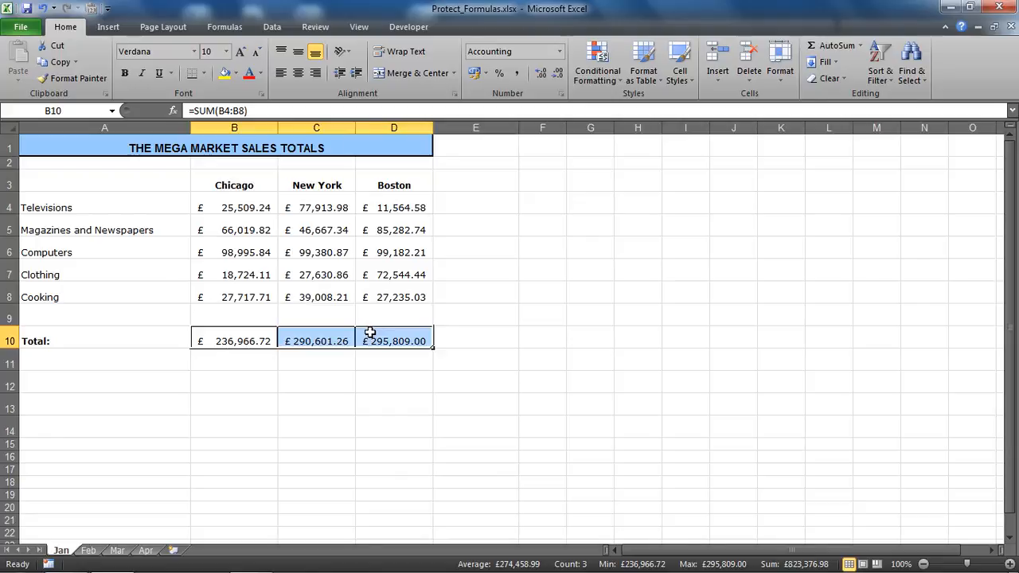
left_click(322, 265)
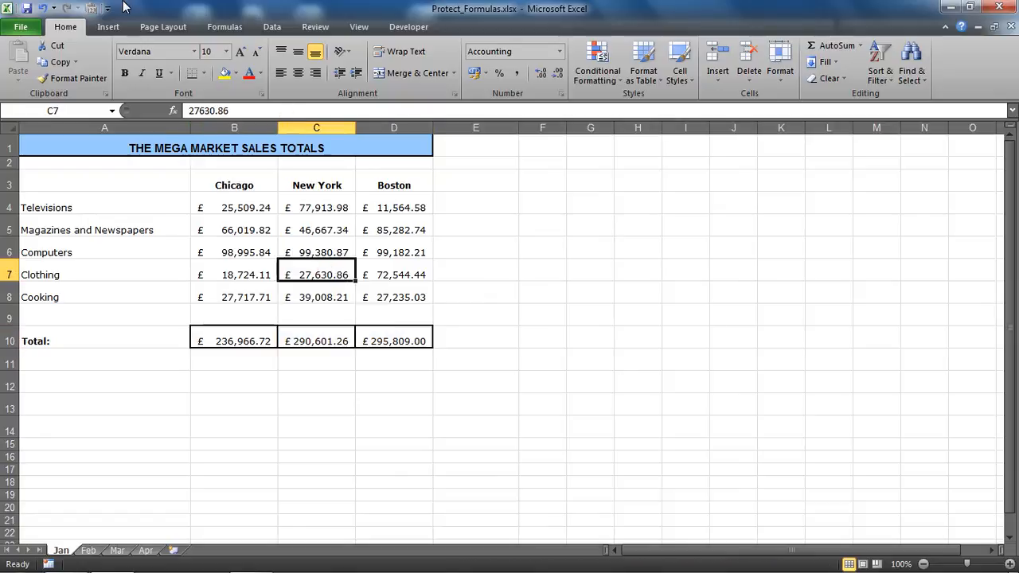
left_click(230, 253)
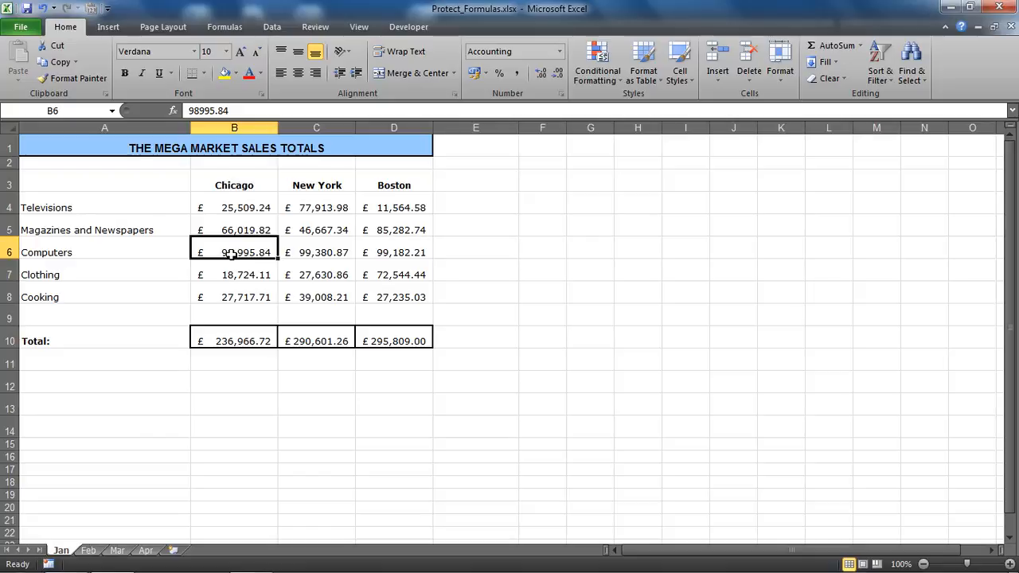
left_click(242, 341)
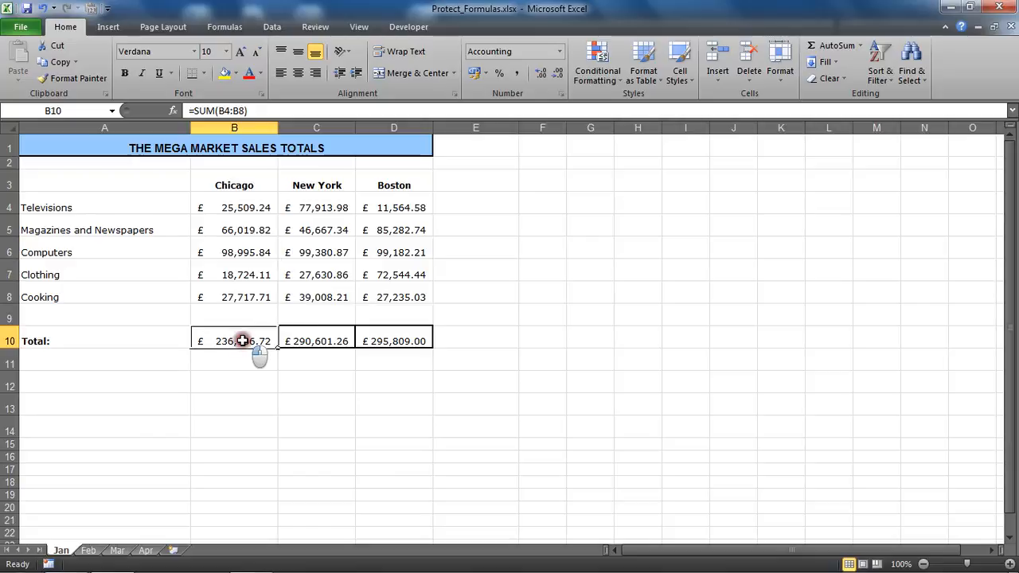
left_click_drag(242, 341, 383, 340)
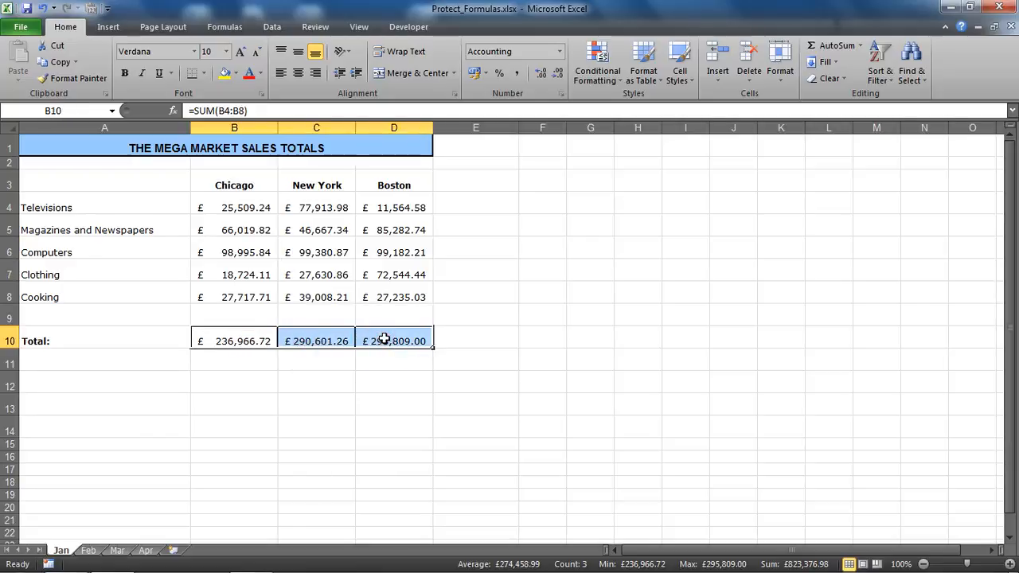
left_click(424, 270)
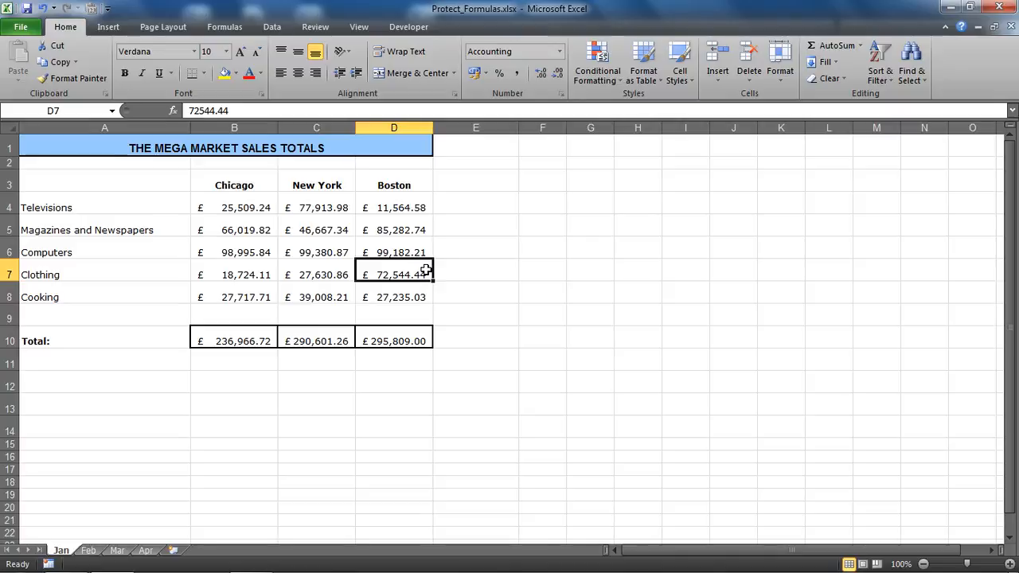
left_click(263, 252)
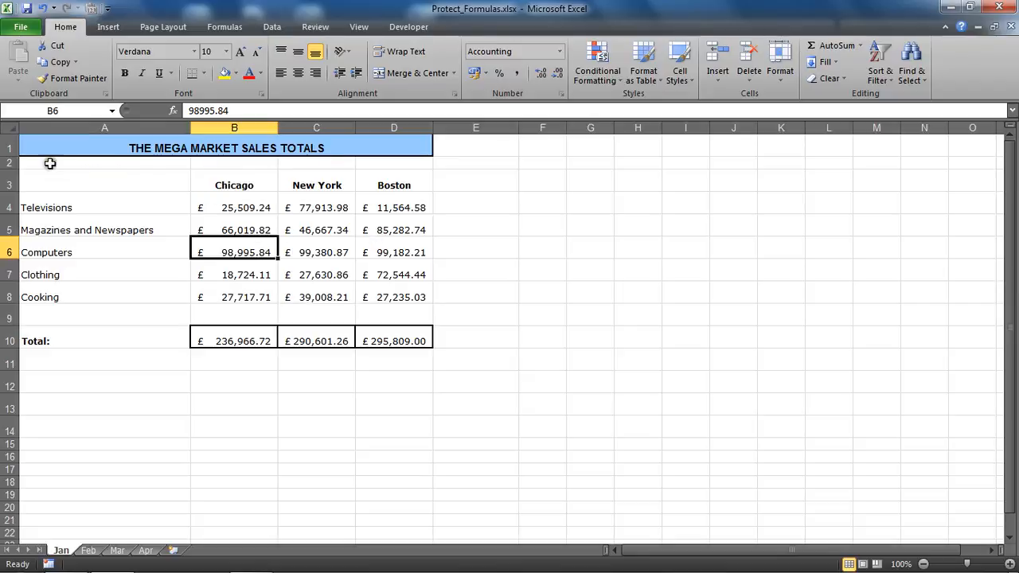
Turn off the Locked protection setting for every cell on the Jan sheet.
left_click(10, 129)
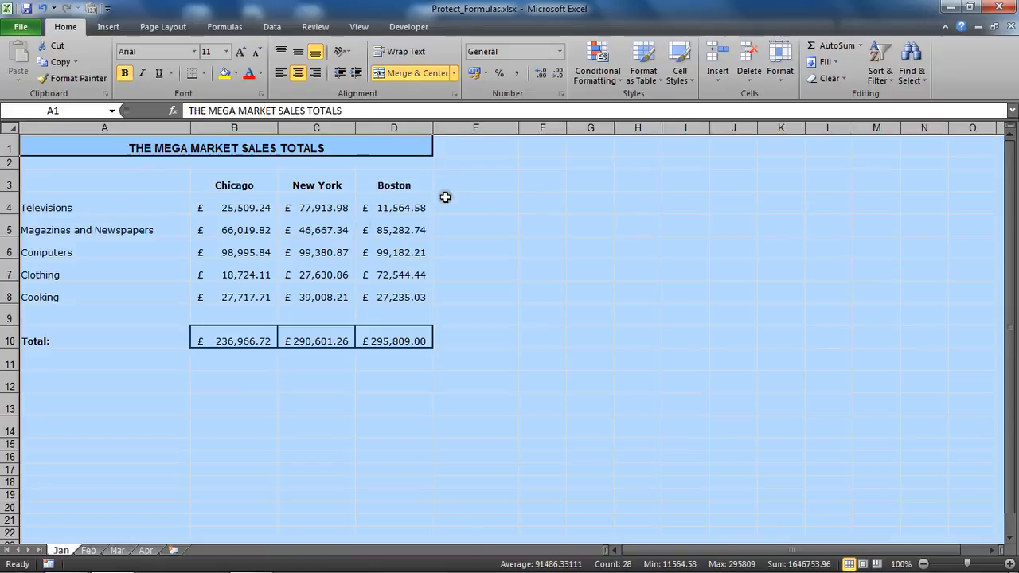
left_click(563, 94)
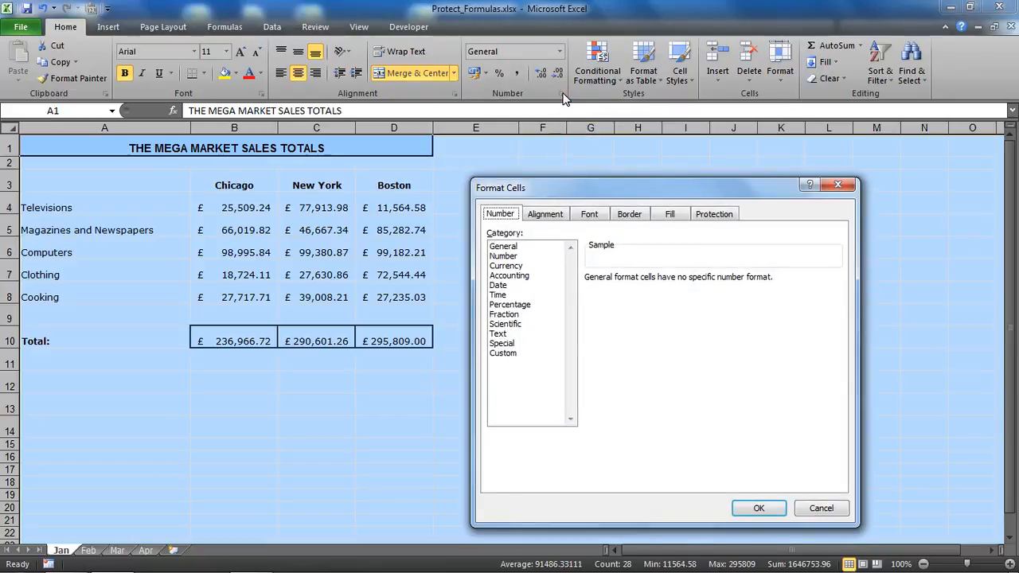
left_click(699, 216)
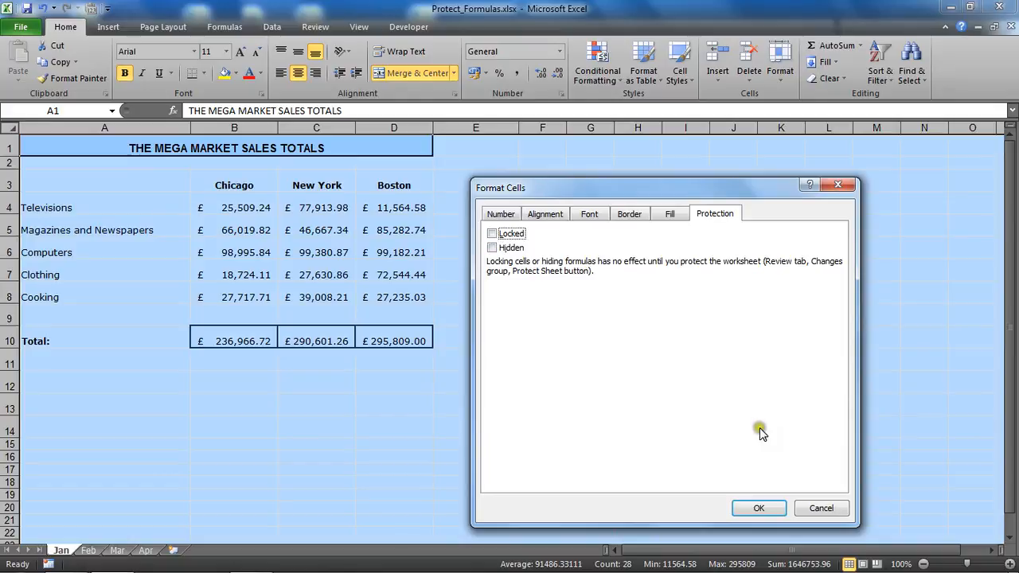
left_click(776, 508)
left_click(639, 427)
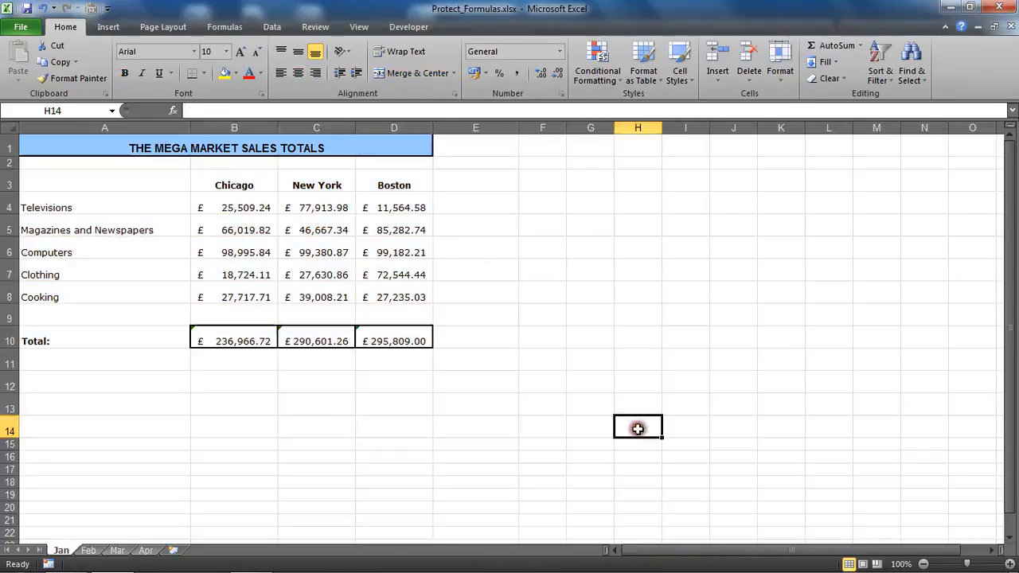
left_click(241, 333)
left_click_drag(241, 333, 368, 334)
left_click(335, 355)
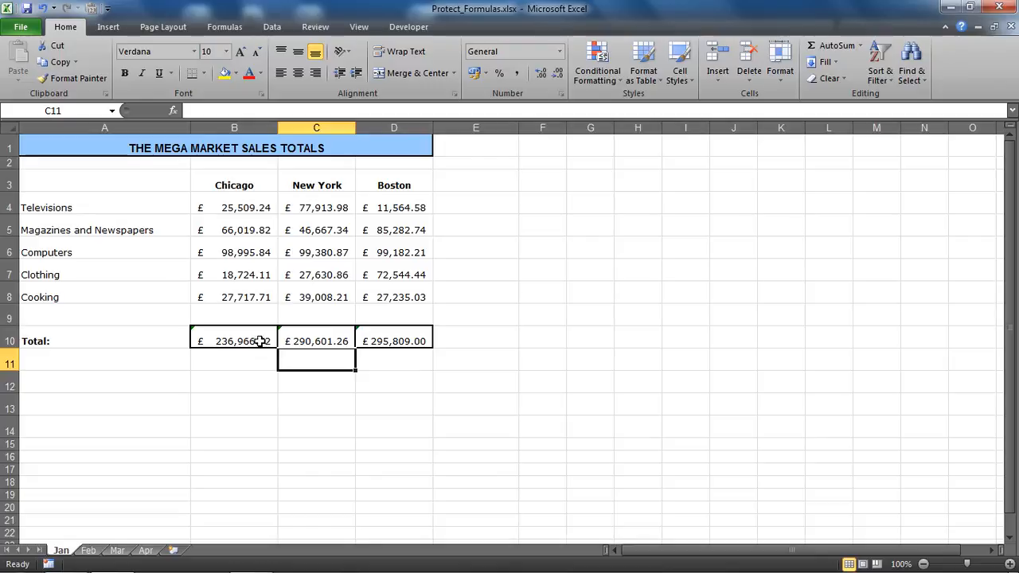
left_click(335, 274)
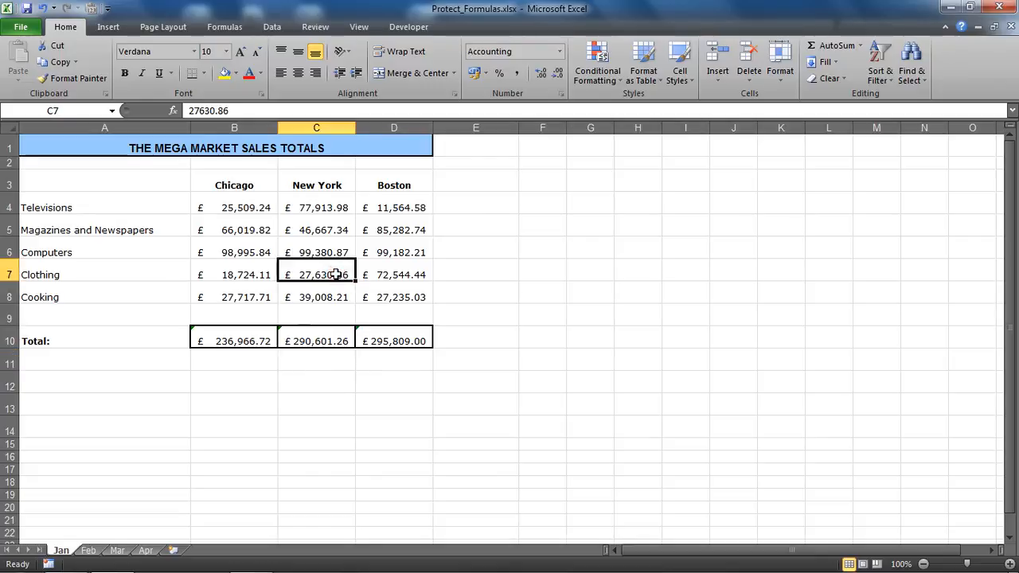
Select all cells containing formulas on the Jan sheet and set their protection to Locked.
left_click(912, 75)
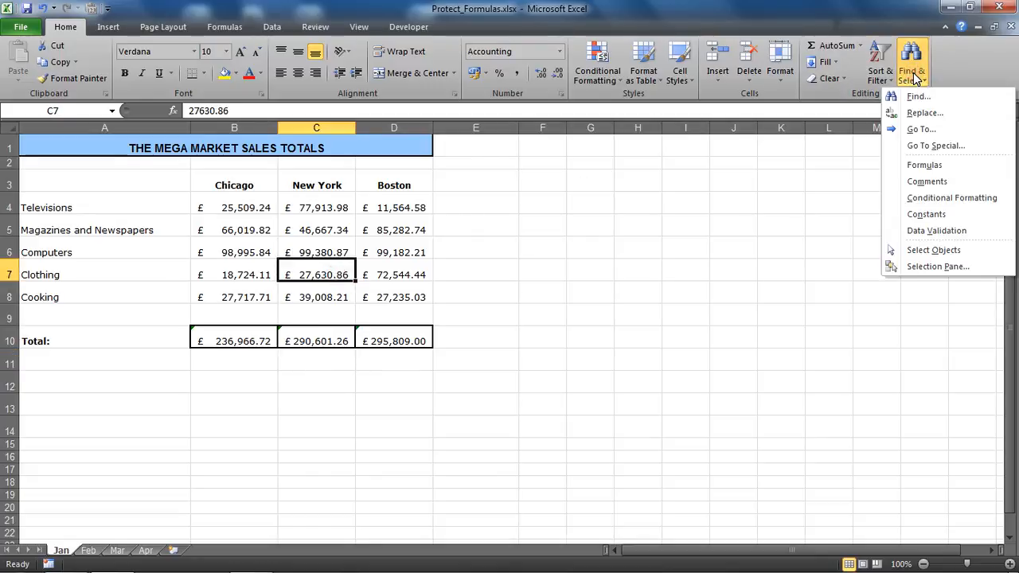
left_click(924, 165)
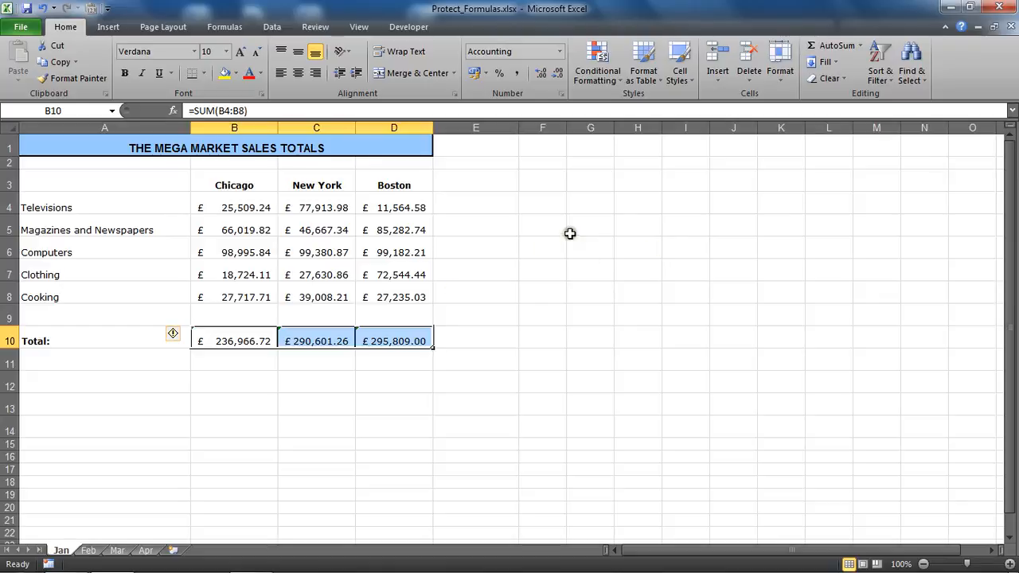
left_click(563, 94)
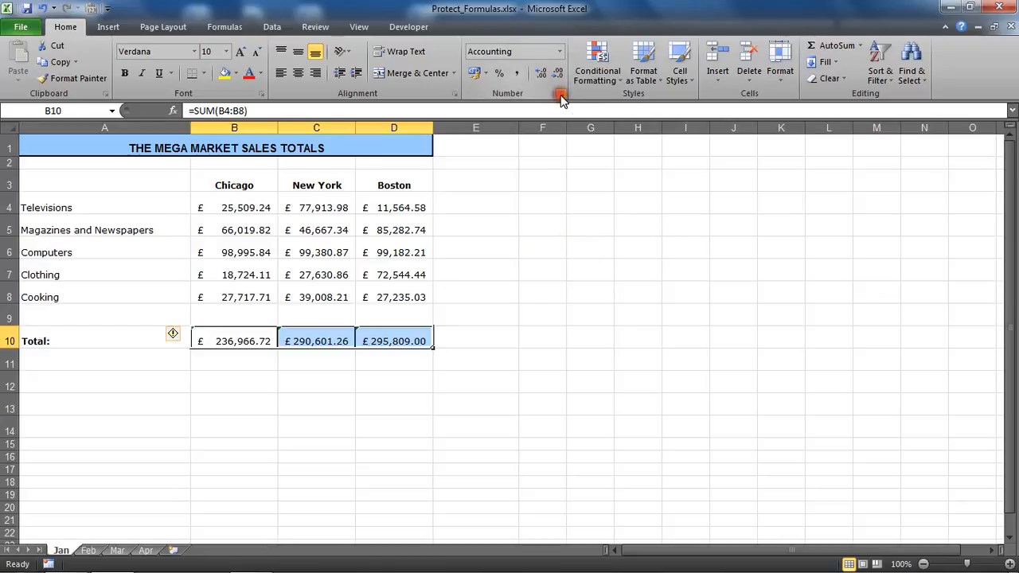
left_click(715, 213)
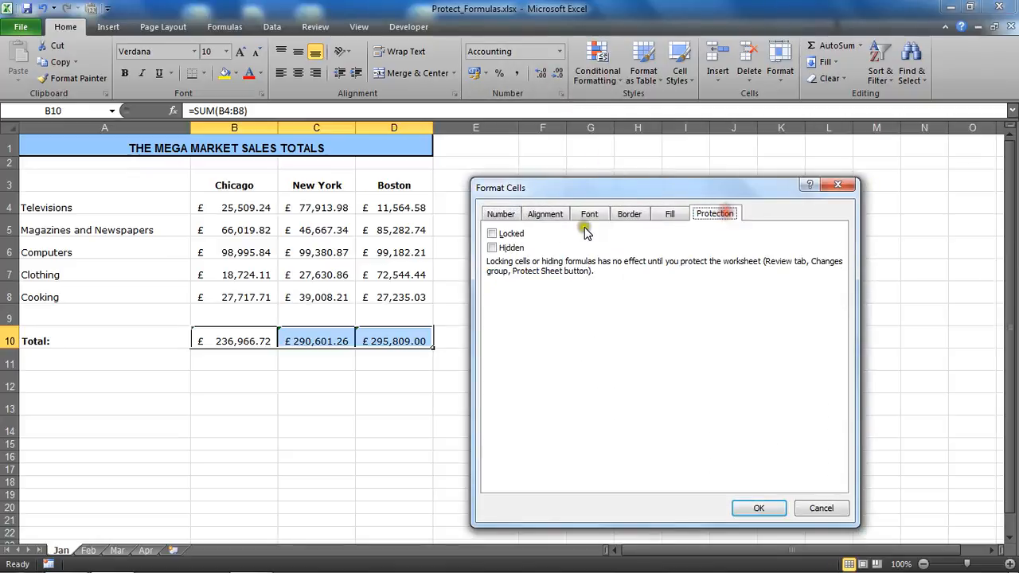
left_click(492, 233)
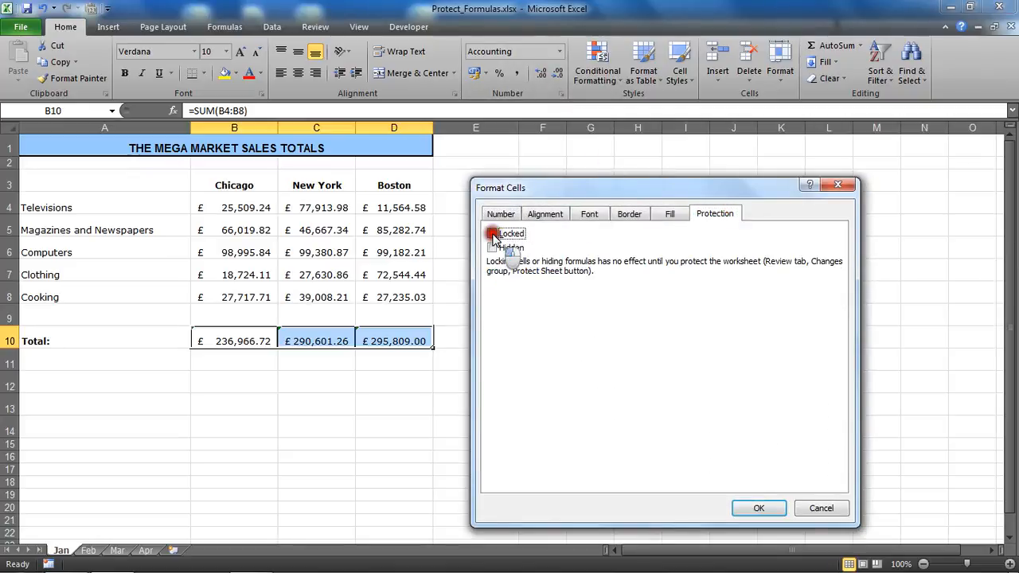
left_click(755, 507)
left_click(570, 428)
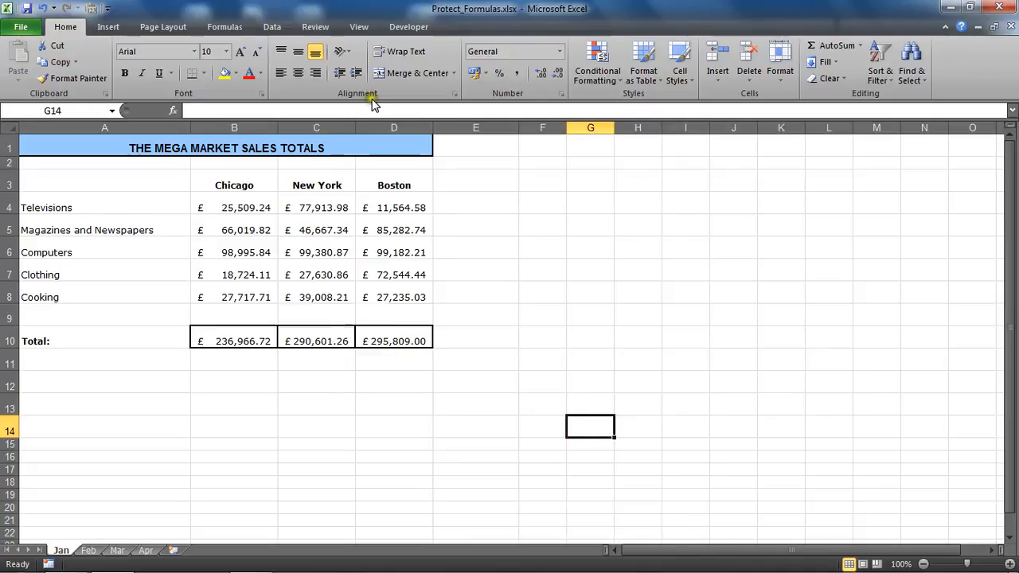
Protect the Jan sheet without a password, allowing selection of locked and unlocked cells, and remove the protection again.
left_click(330, 28)
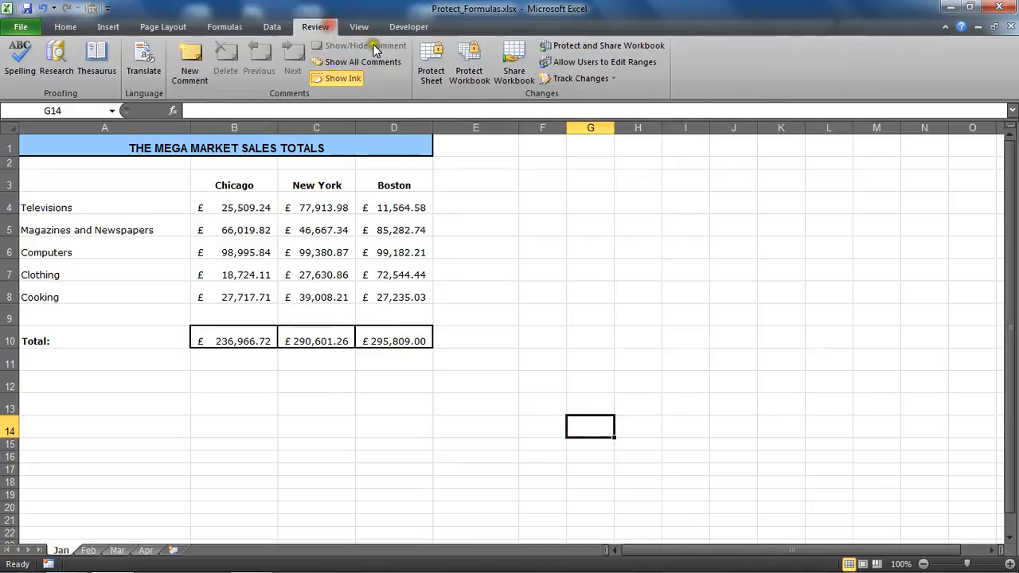
left_click(434, 76)
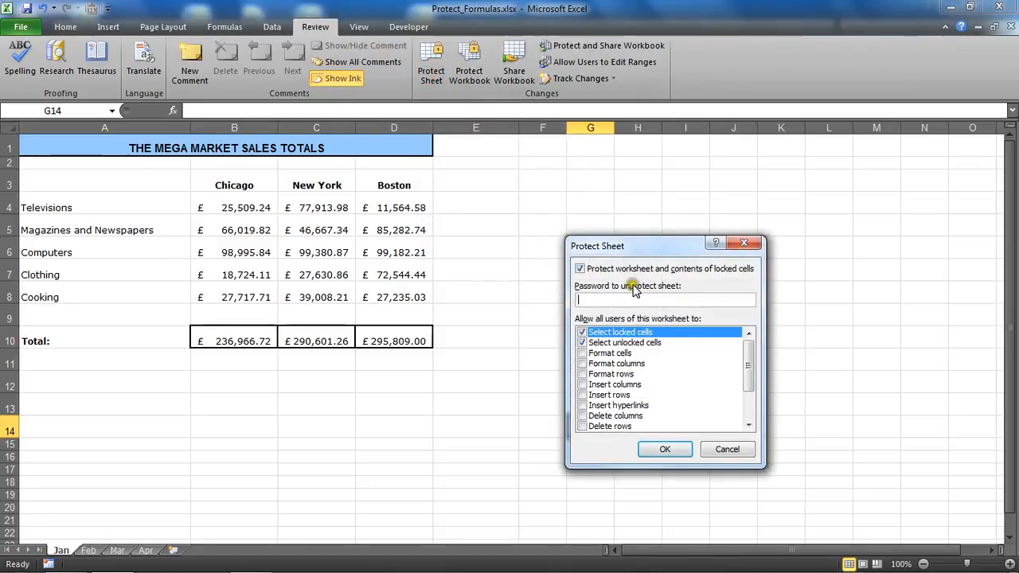
left_click(750, 376)
left_click_drag(749, 375, 752, 343)
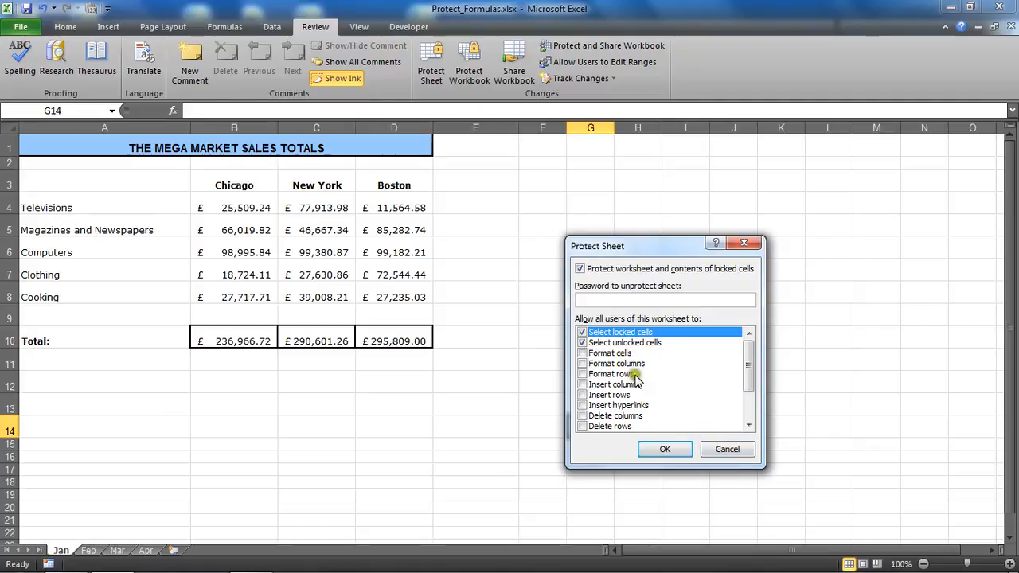
left_click(665, 450)
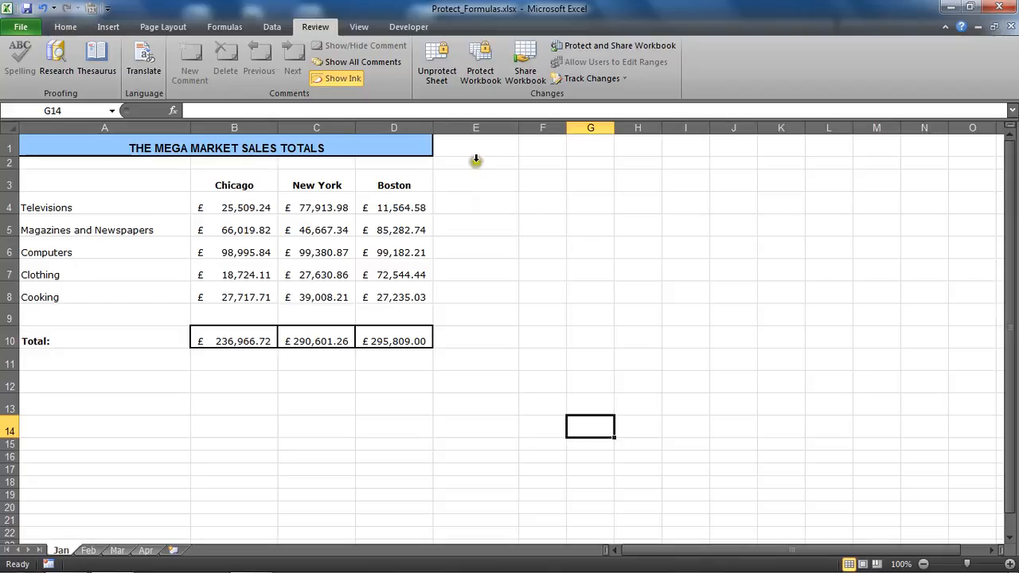
left_click(435, 77)
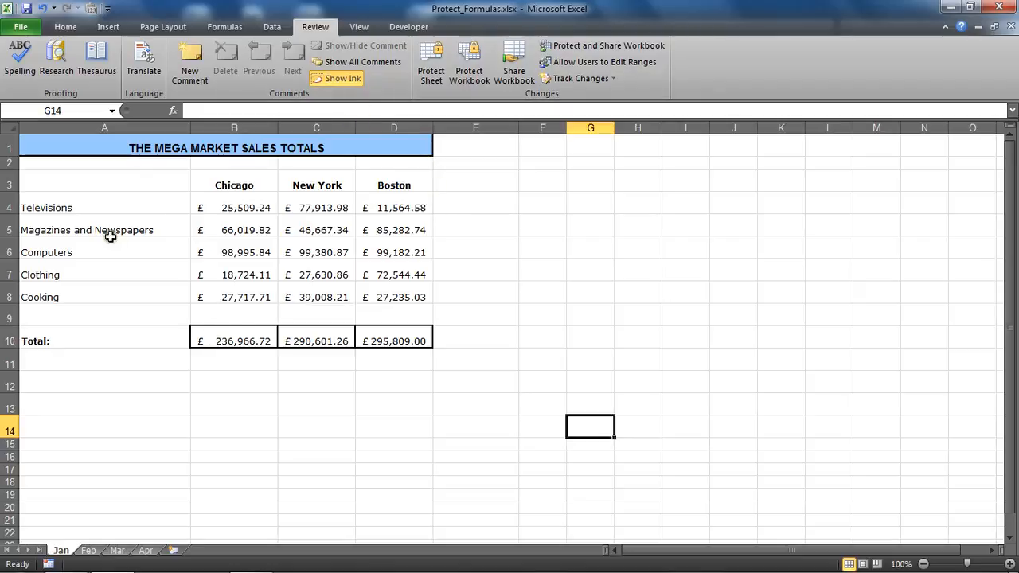
Select cell A4 and open the settings for recording a new macro.
left_click(136, 245)
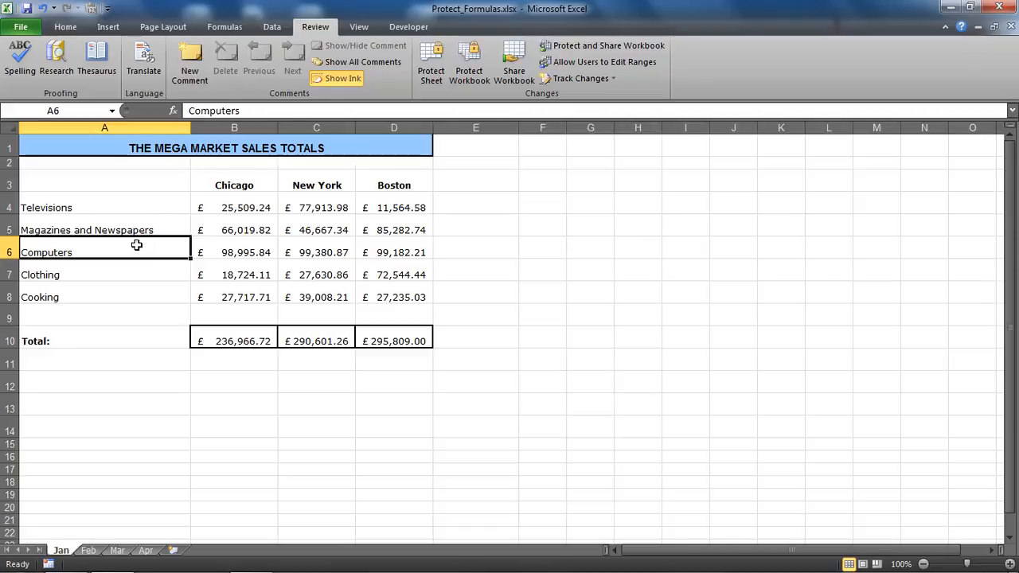
left_click(139, 207)
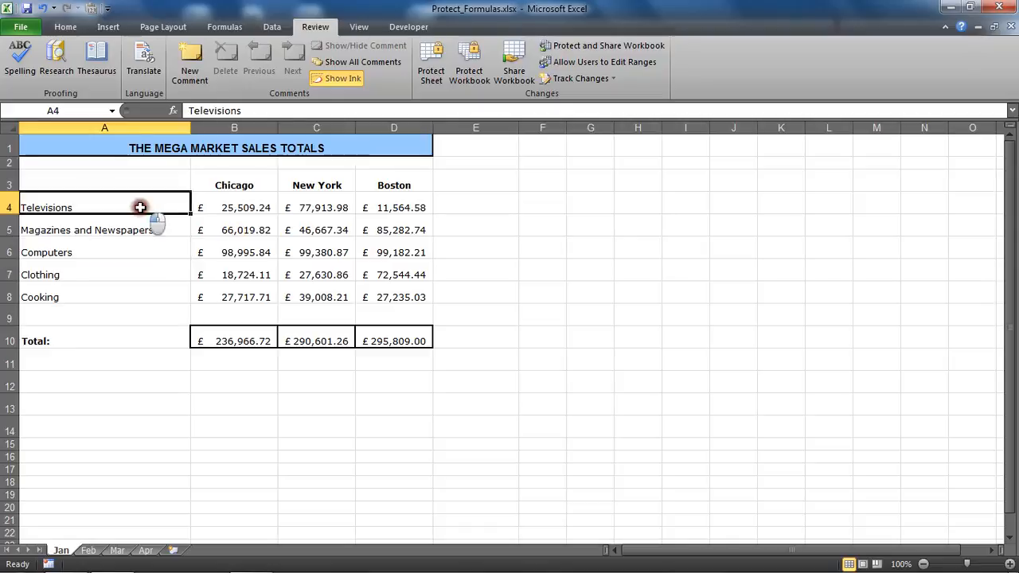
left_click(359, 27)
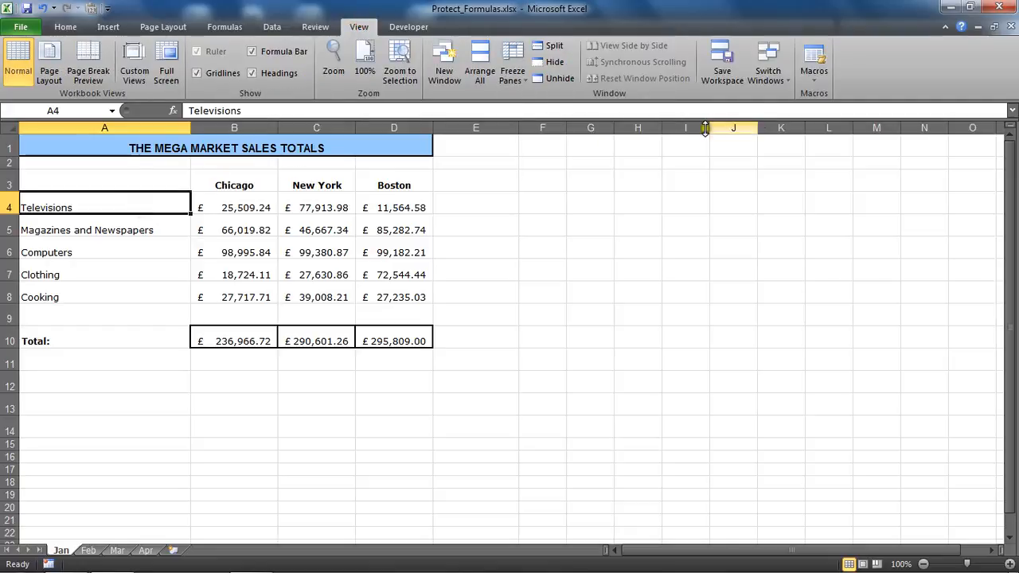
left_click(814, 77)
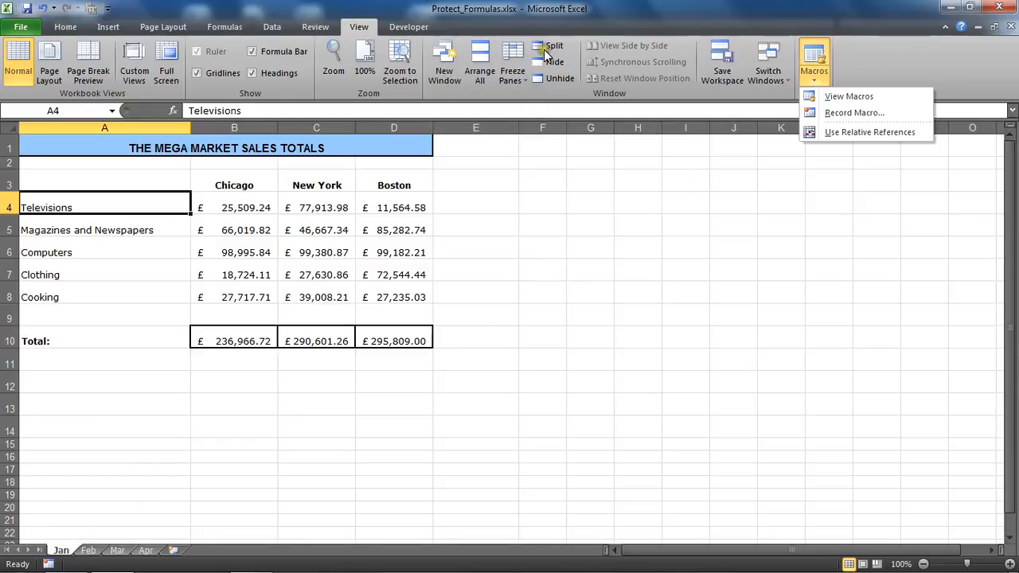
left_click(843, 114)
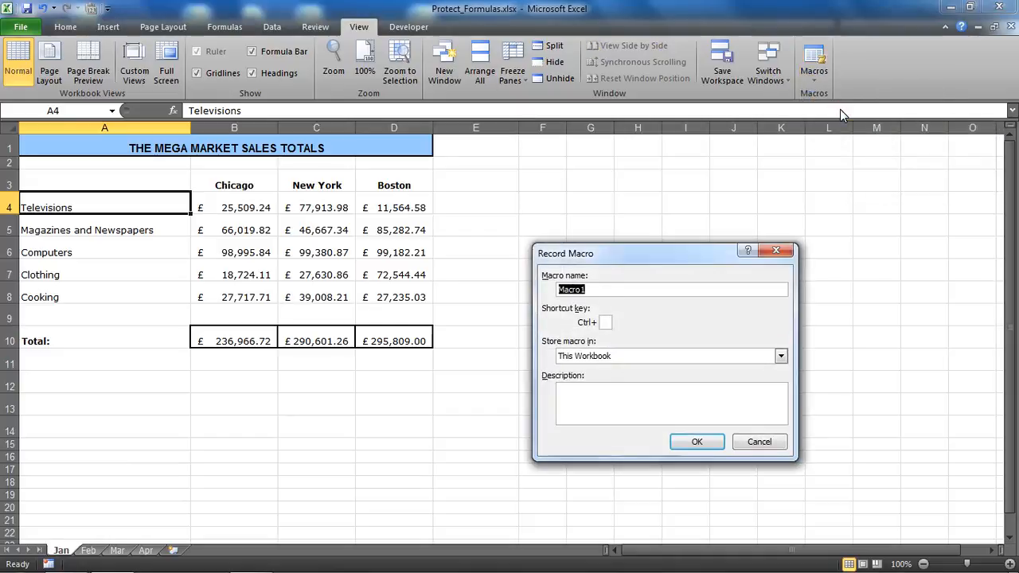
Name the new macro Protect_Formulas.
left_click_drag(687, 249, 627, 159)
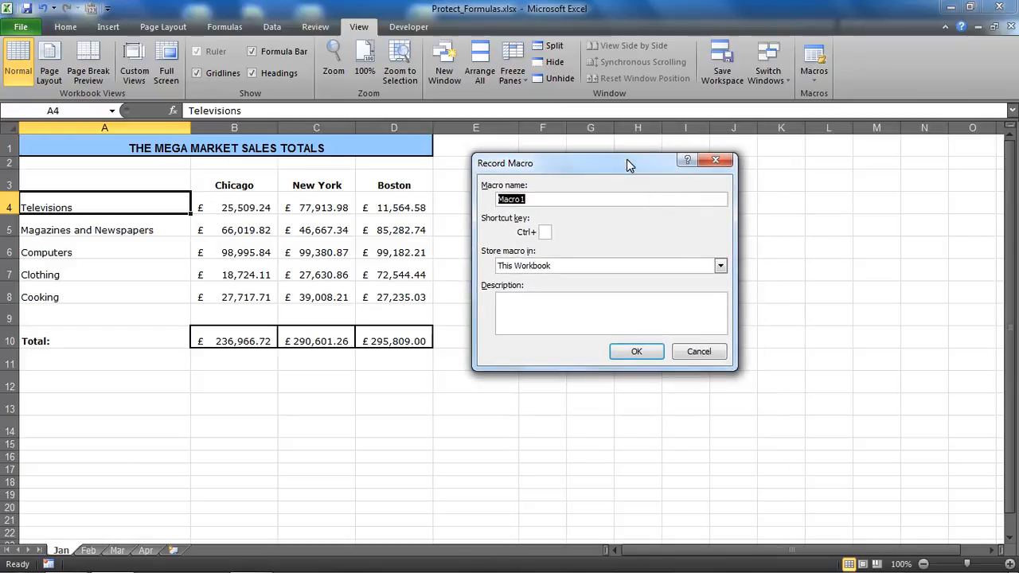
type("Protect_Formnulas")
key("Left")
key("Left")
key("Left")
key("Left")
key("BackSpace")
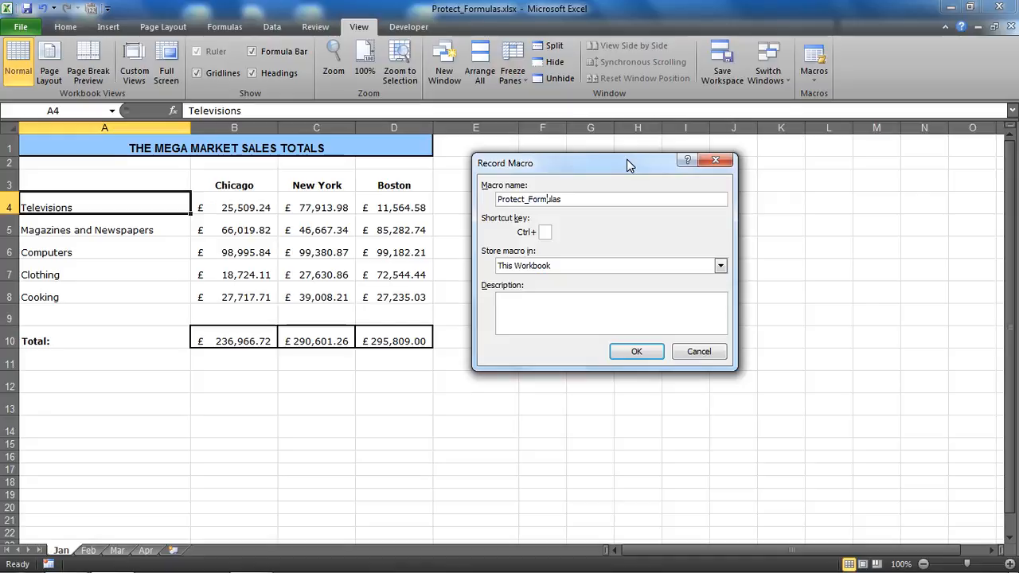
left_click_drag(529, 198, 522, 200)
left_click(564, 199)
Try p and r as the macro's shortcut letter, clearing each one.
left_click(546, 231)
type("p")
key("BackSpace")
type("r")
key("BackSpace")
Store the macro in This Workbook with the description "Protects cells containing formulas on the current sheet.".
left_click(602, 266)
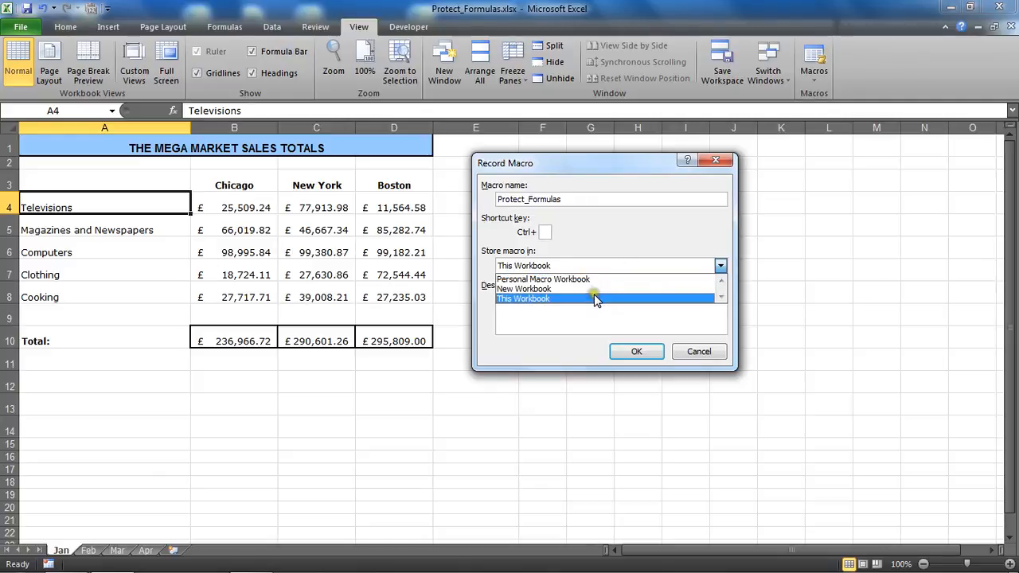
left_click(595, 299)
left_click(597, 300)
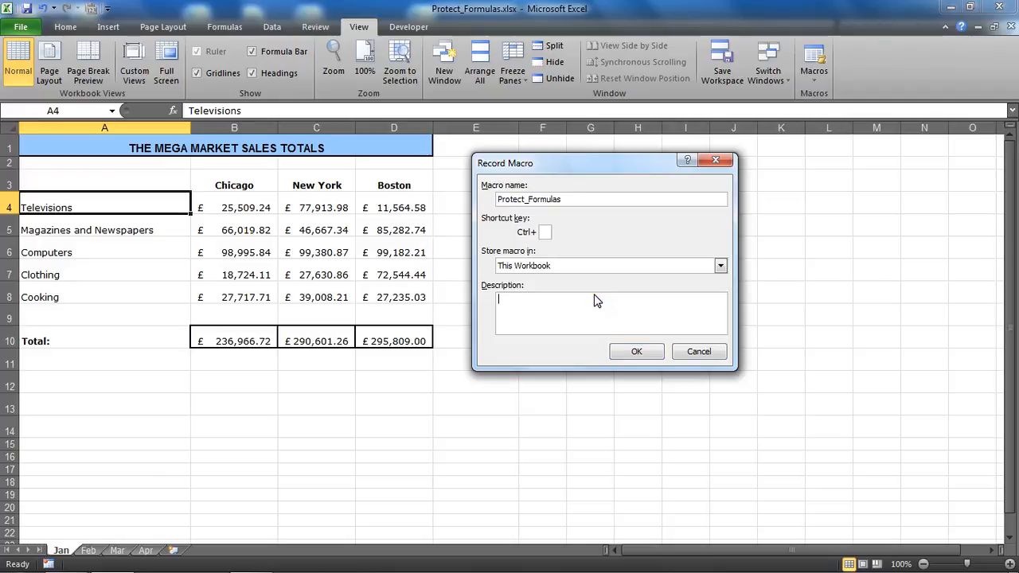
type("Protects cells containing fo")
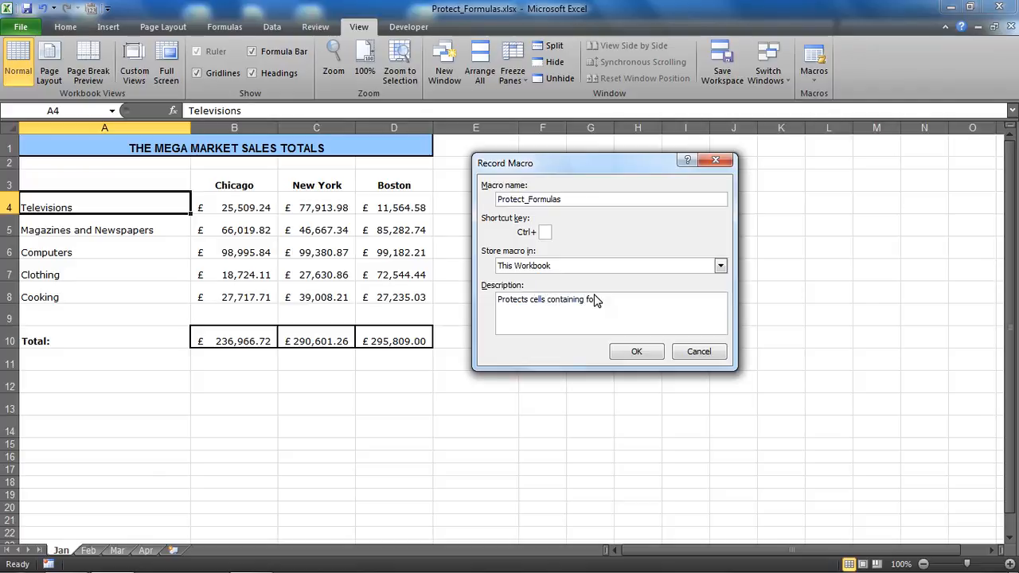
type("rmulas on the current sheet.")
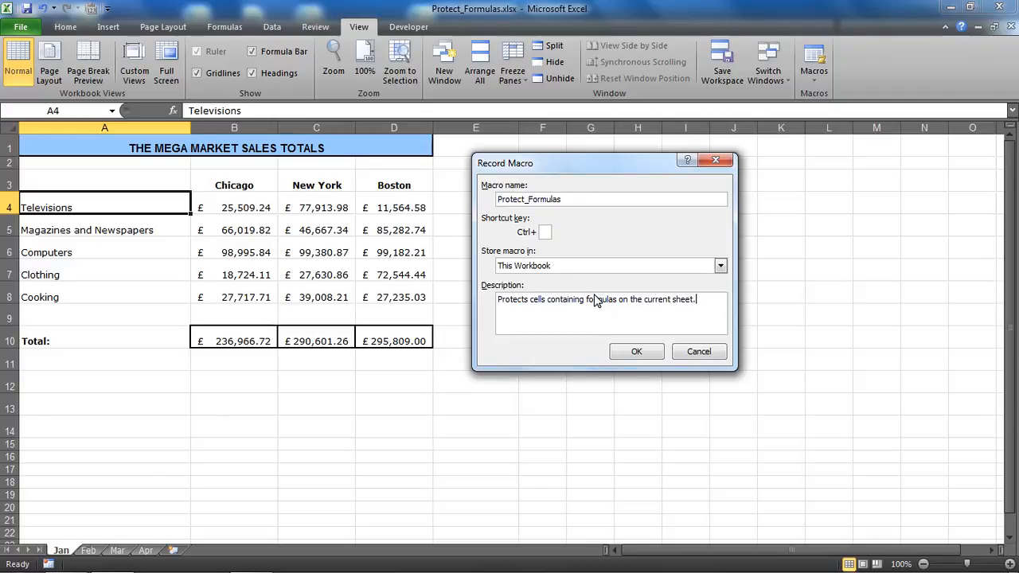
Start recording the macro and remove the Locked setting from every cell on the Jan worksheet.
left_click(629, 354)
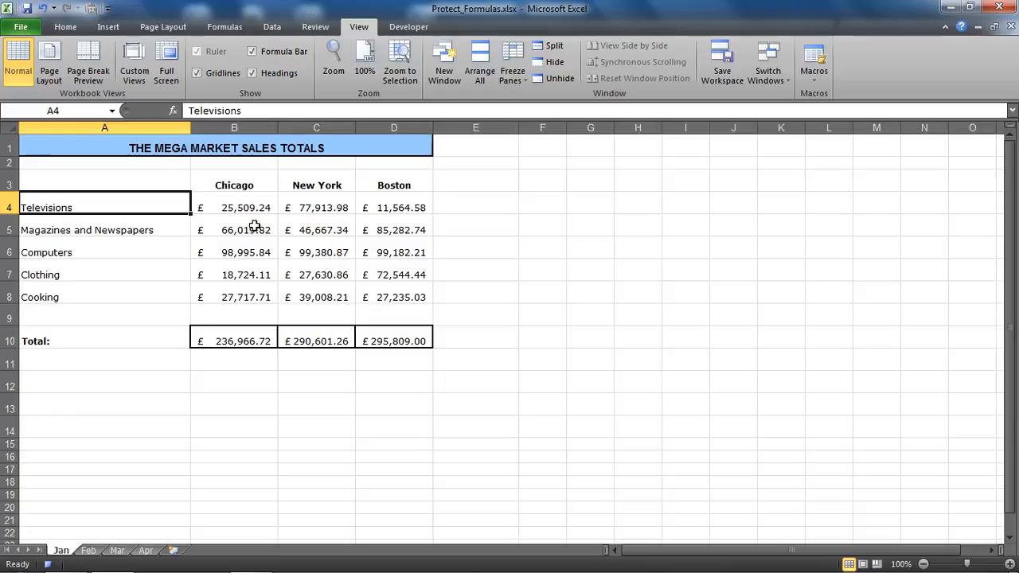
left_click(11, 130)
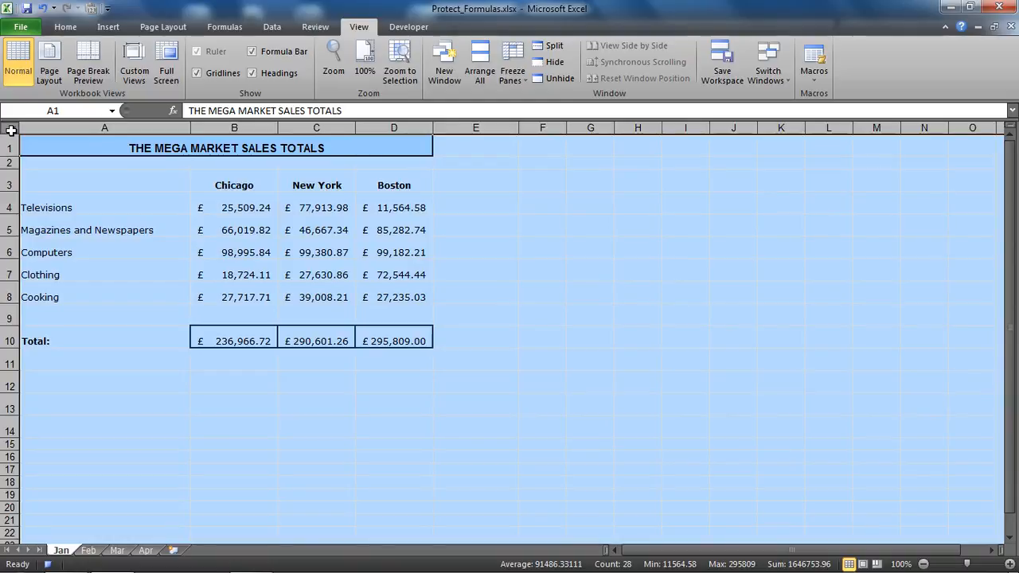
left_click(61, 28)
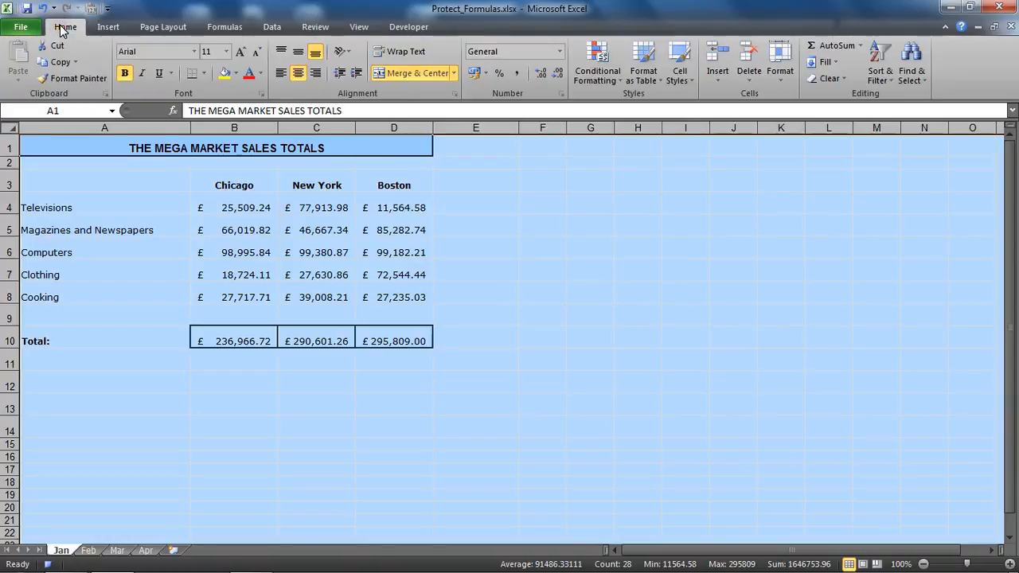
left_click(562, 94)
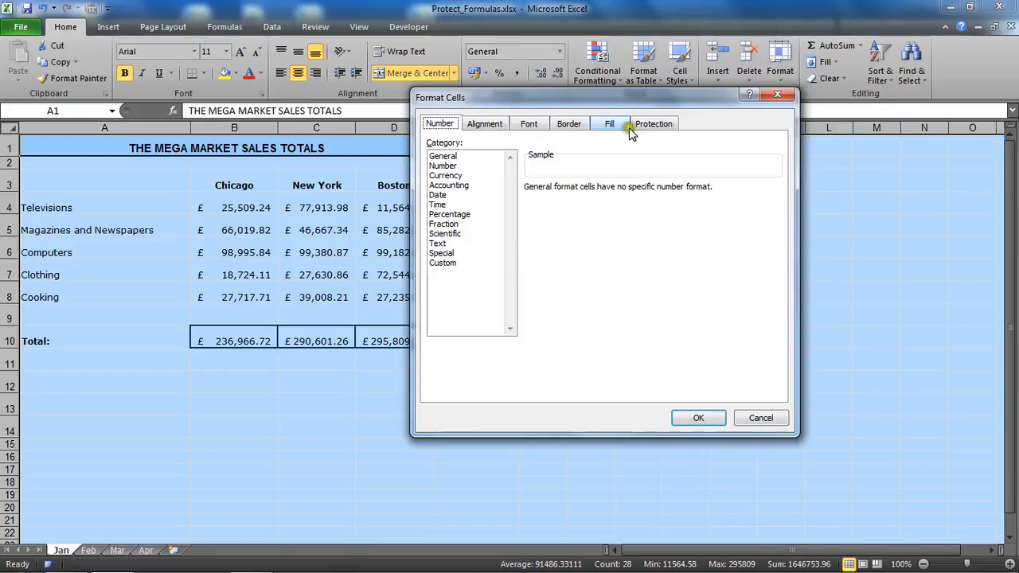
left_click(651, 126)
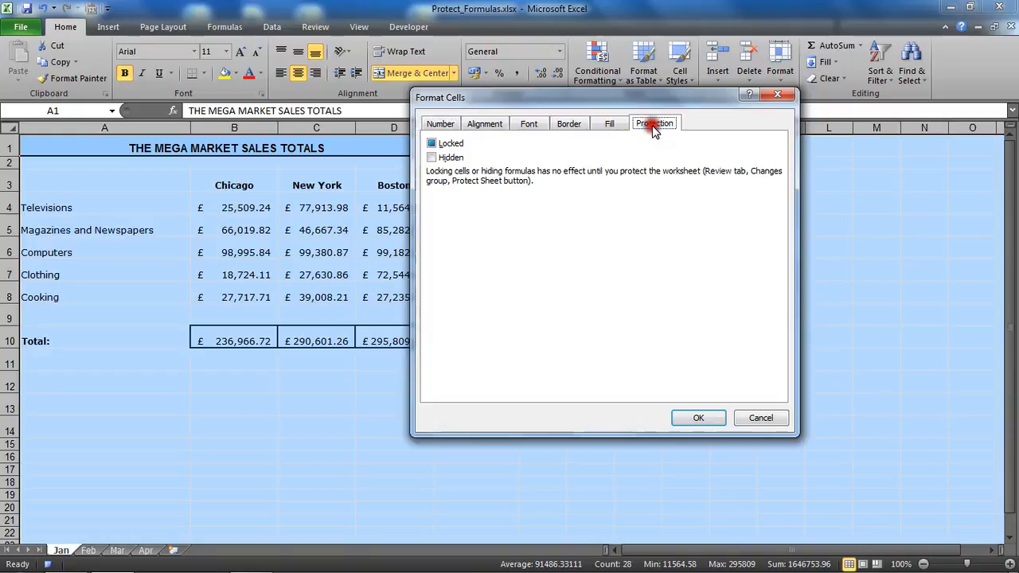
left_click(431, 143)
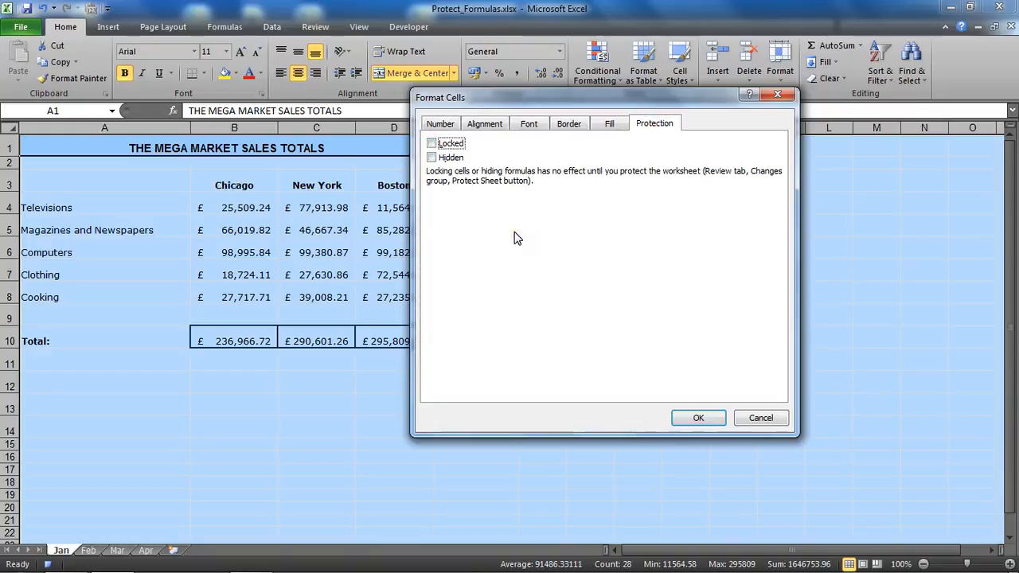
left_click(682, 419)
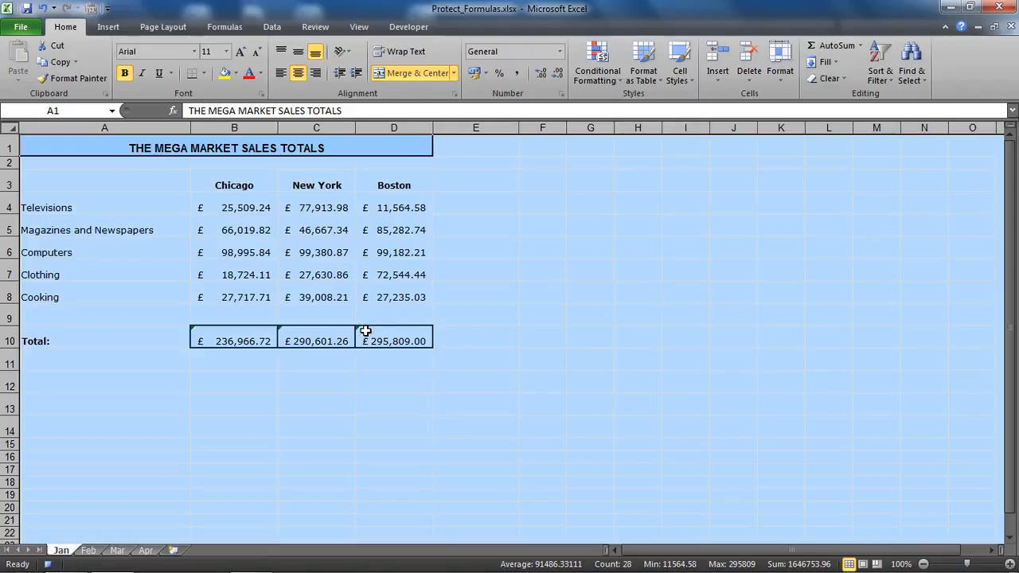
Select all cells containing formulas on the sheet and set them to Locked.
left_click(918, 86)
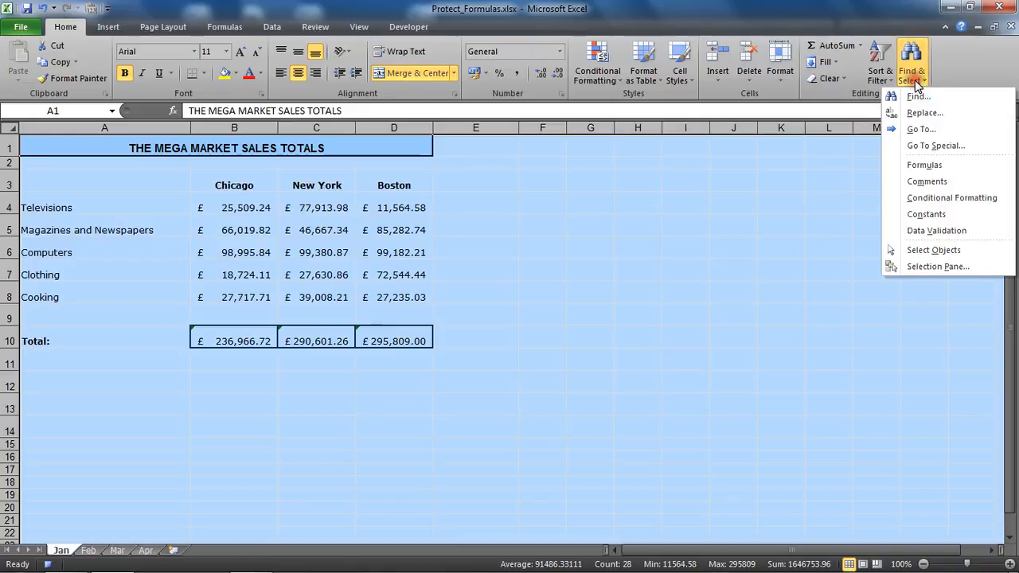
left_click(924, 165)
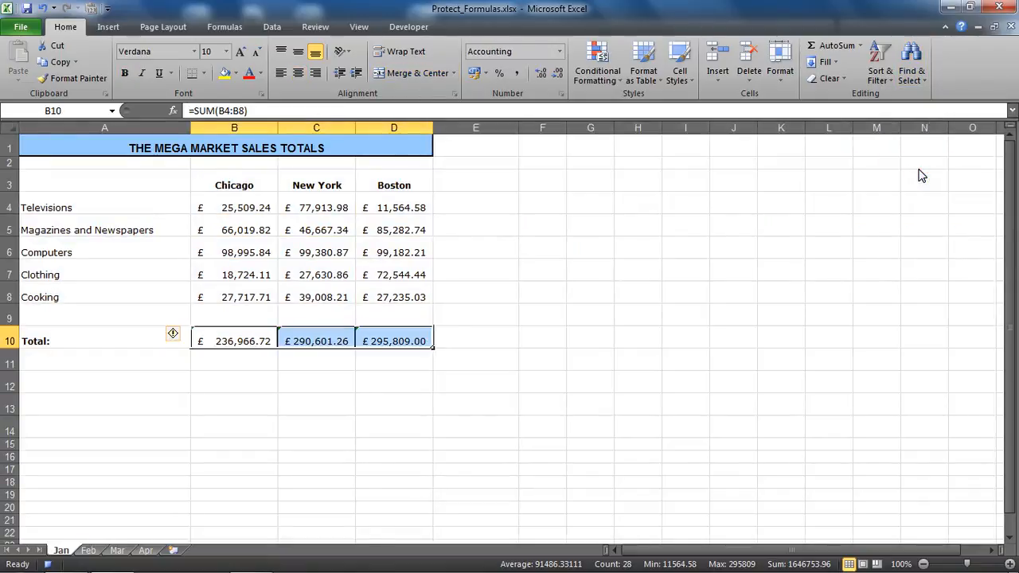
left_click(561, 96)
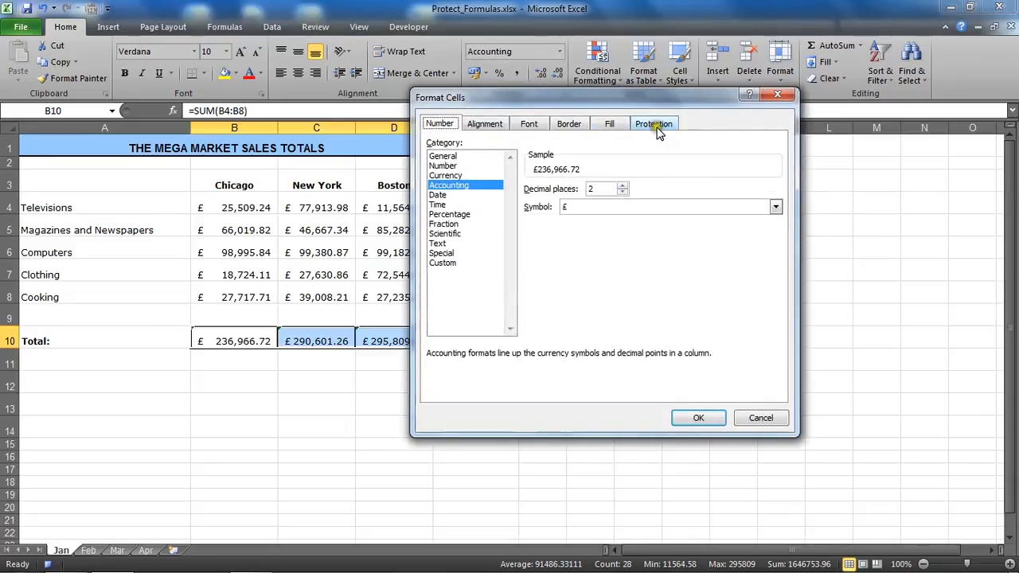
left_click(655, 125)
left_click(431, 144)
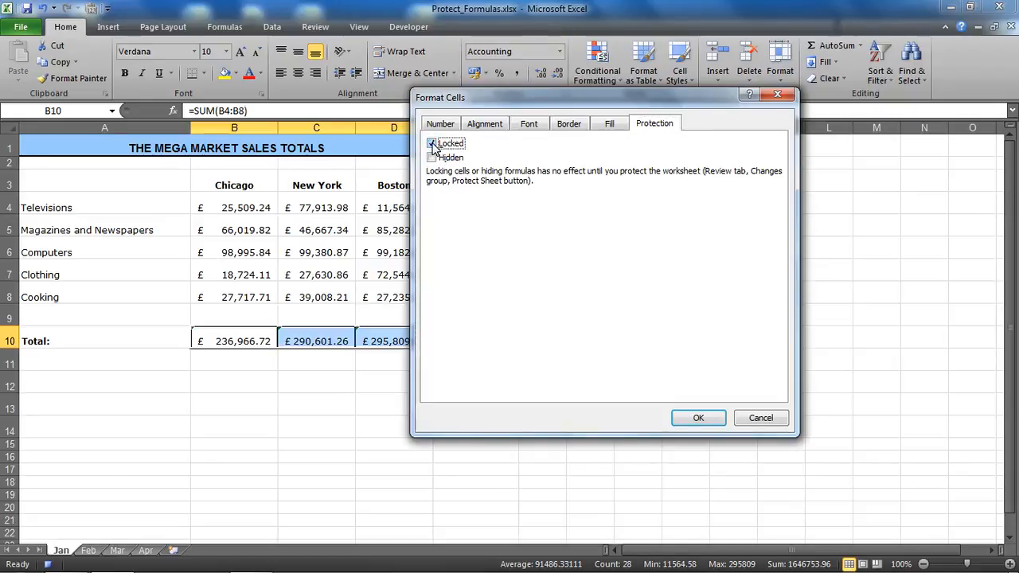
left_click(696, 417)
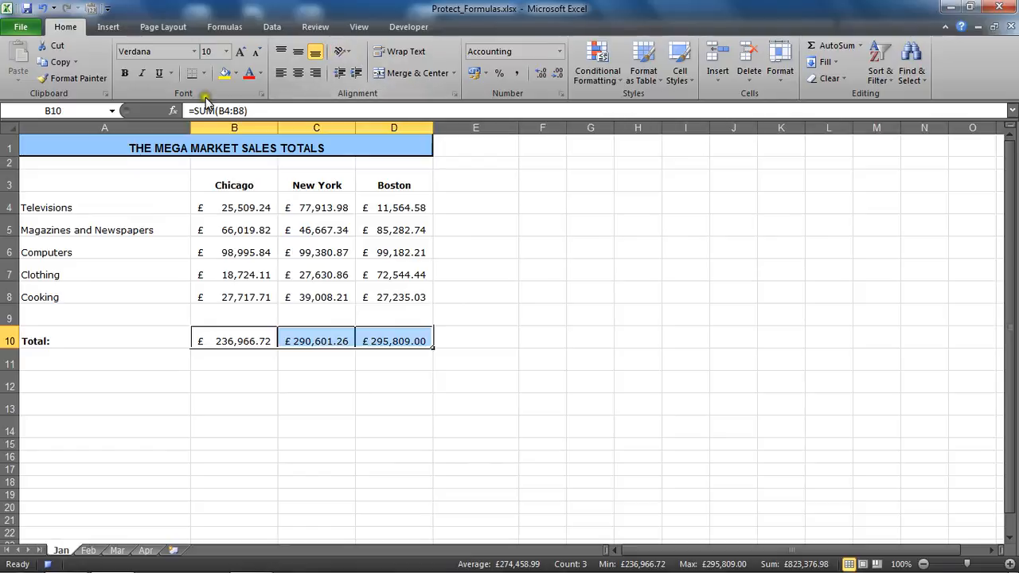
With cell A3 selected, protect the sheet without a password, allowing selection of locked and unlocked cells, and stop recording the macro.
left_click(96, 179)
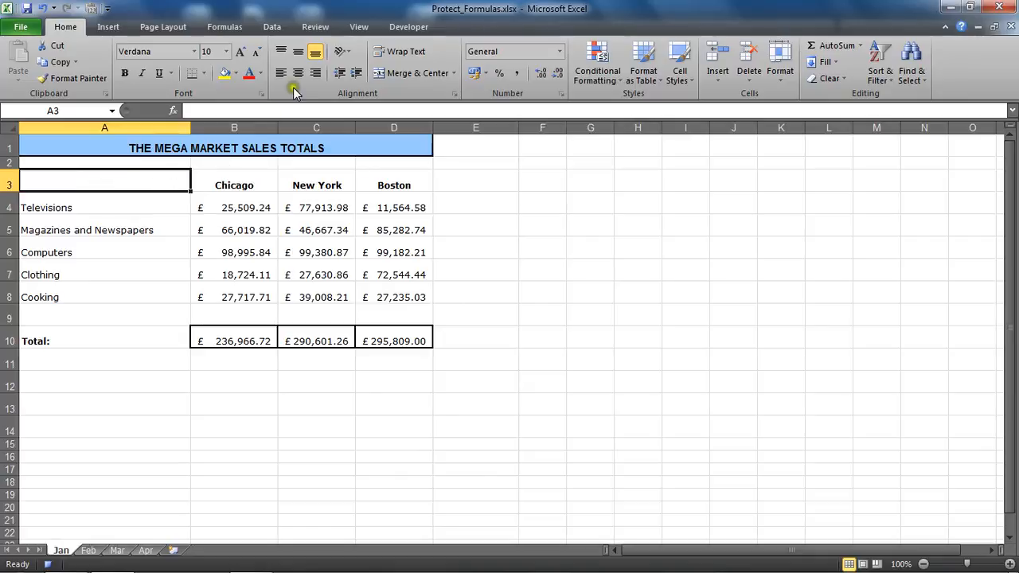
left_click(315, 27)
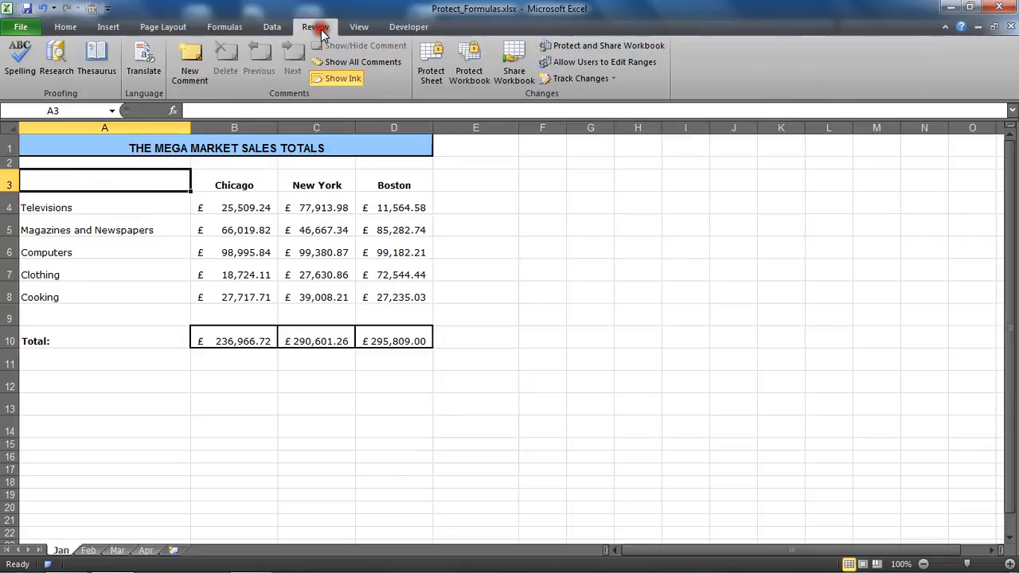
left_click(432, 78)
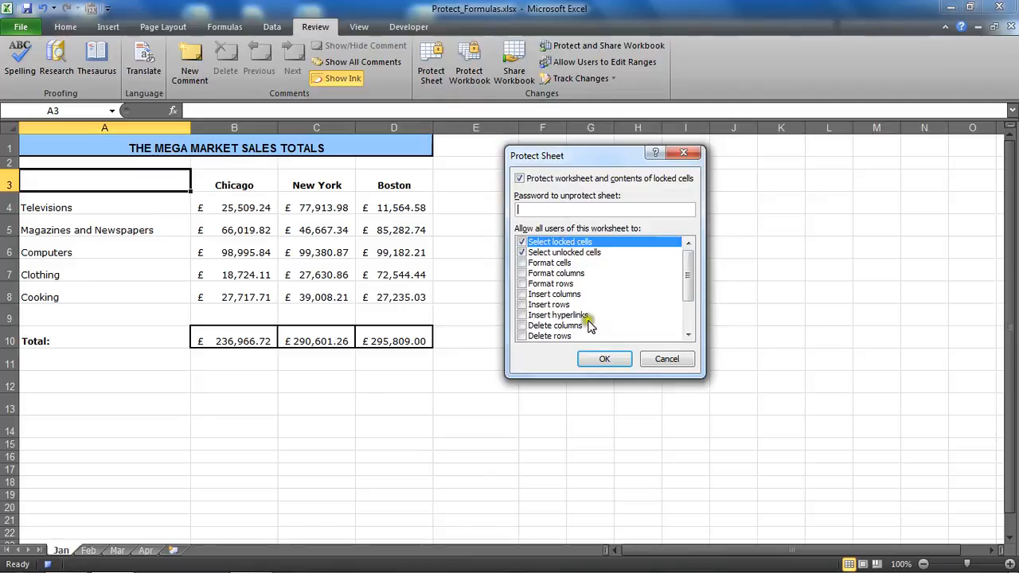
left_click(603, 359)
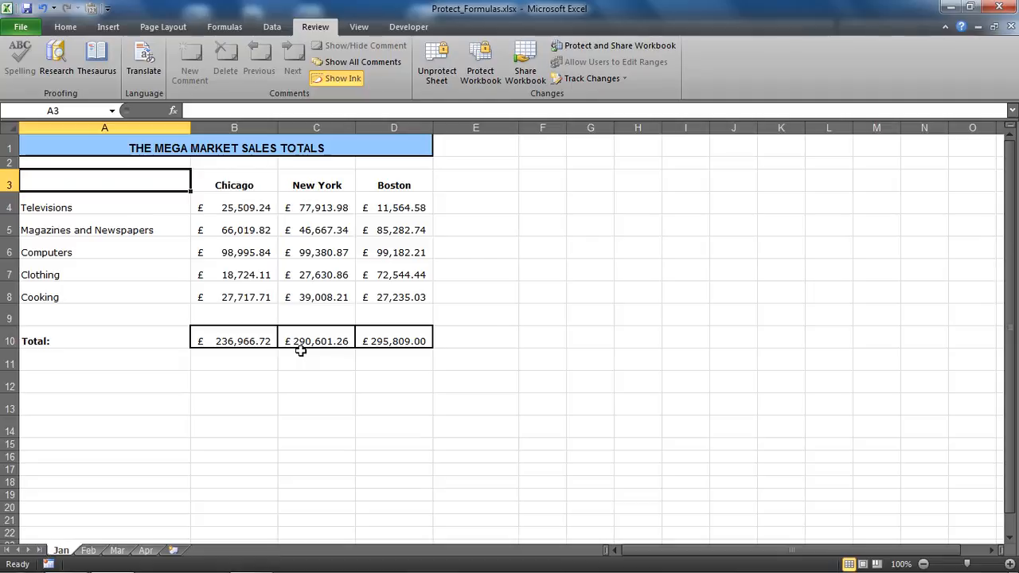
left_click(73, 27)
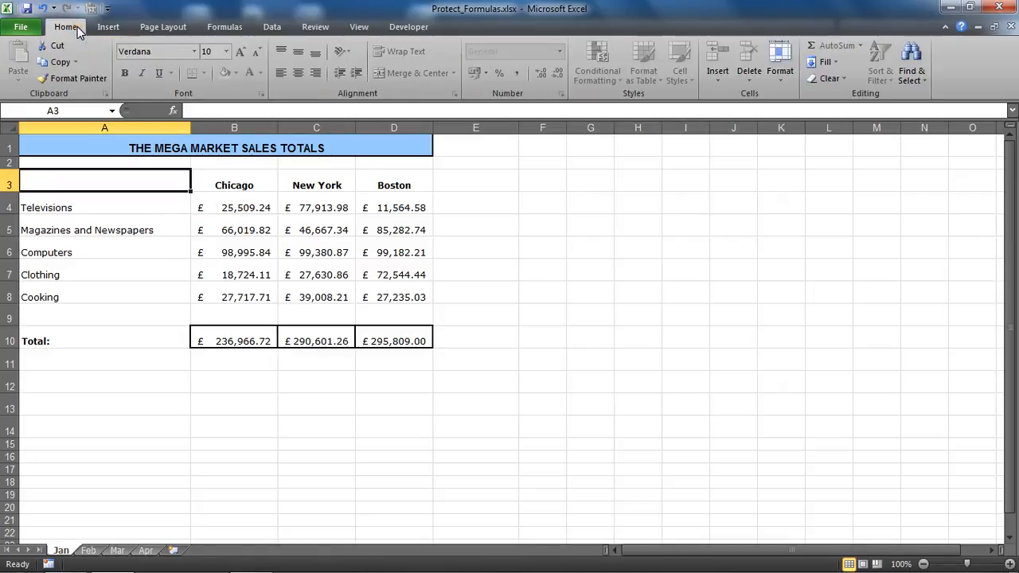